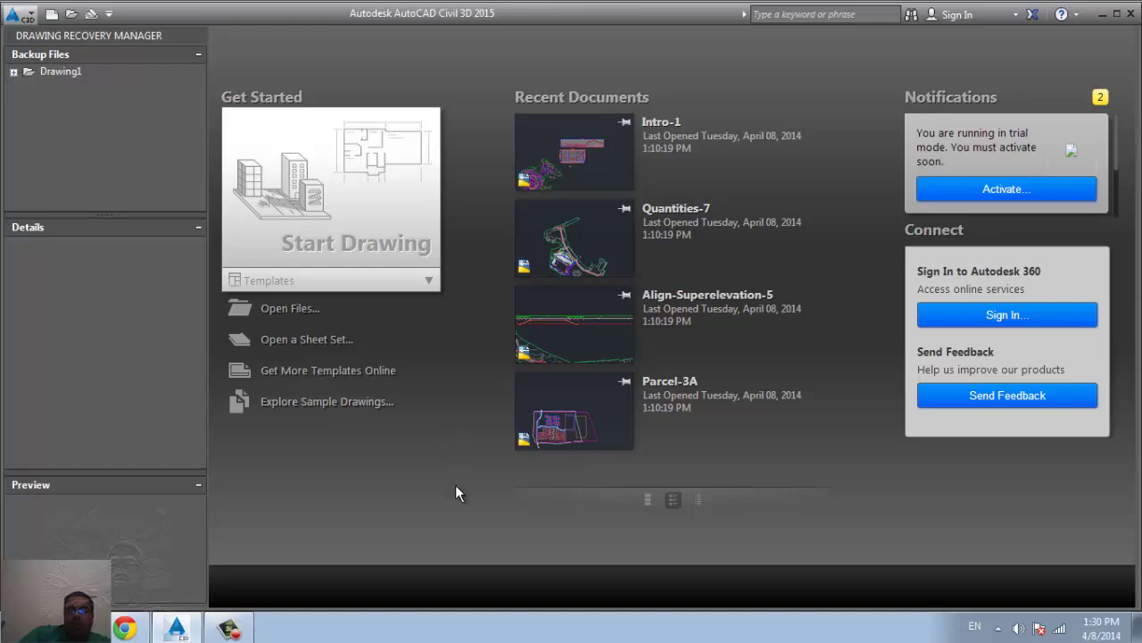
Step: Start a new blank drawing and expand the Draw and Modify panel slide-outs
click(362, 234)
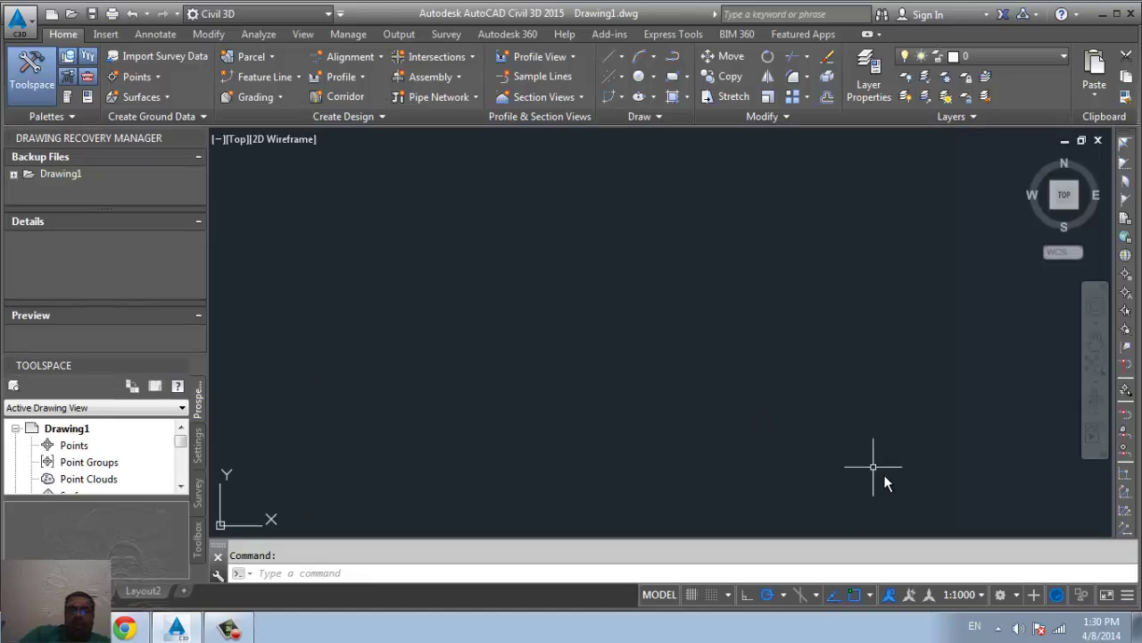
click(660, 117)
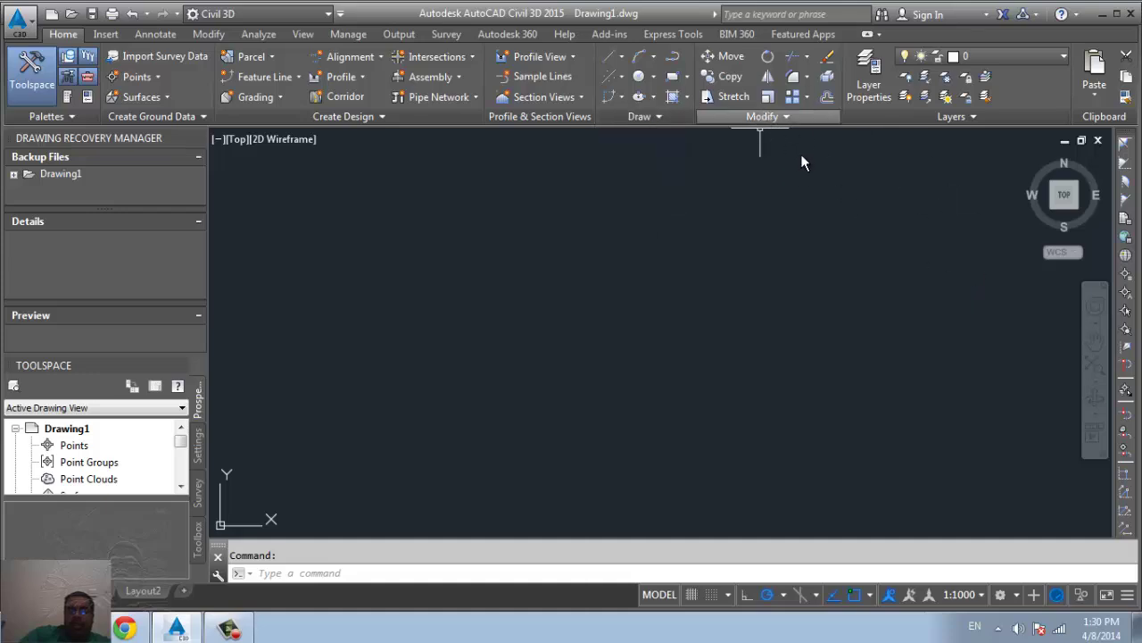
click(802, 117)
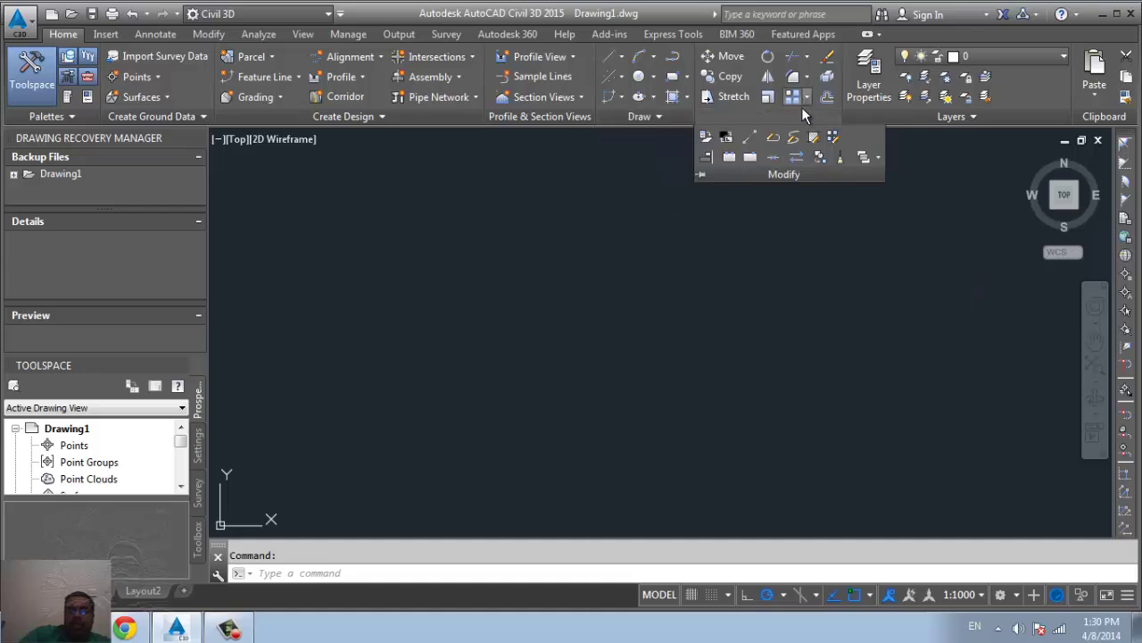
click(424, 343)
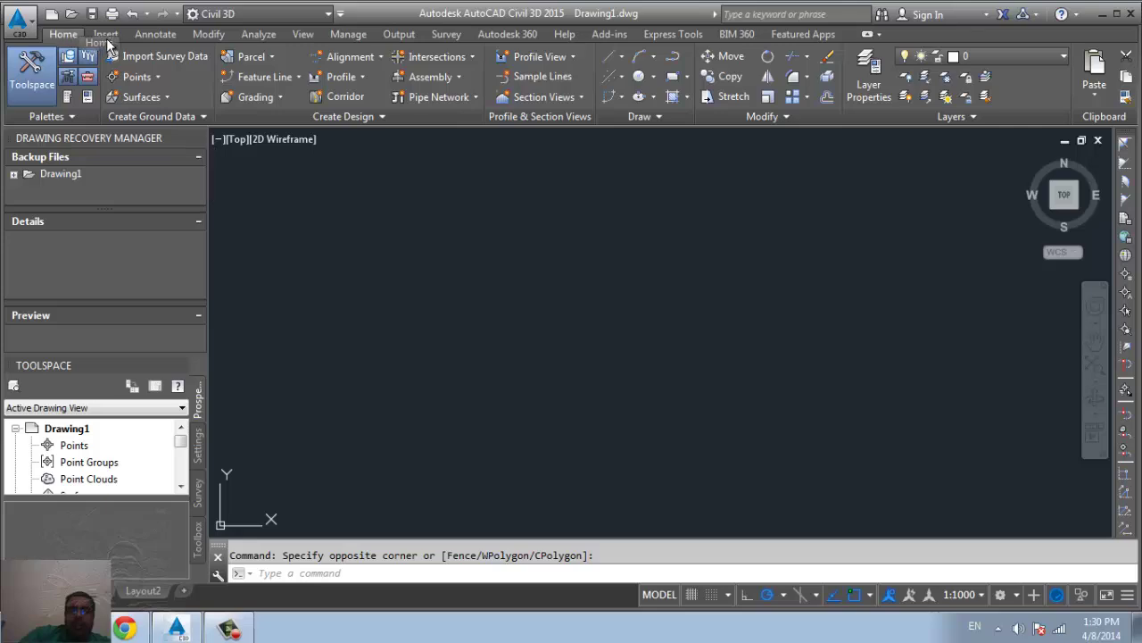
Step: Try dragging ribbon panels to reorder them, then close the Drawing Recovery Manager palette
drag(107, 43, 49, 32)
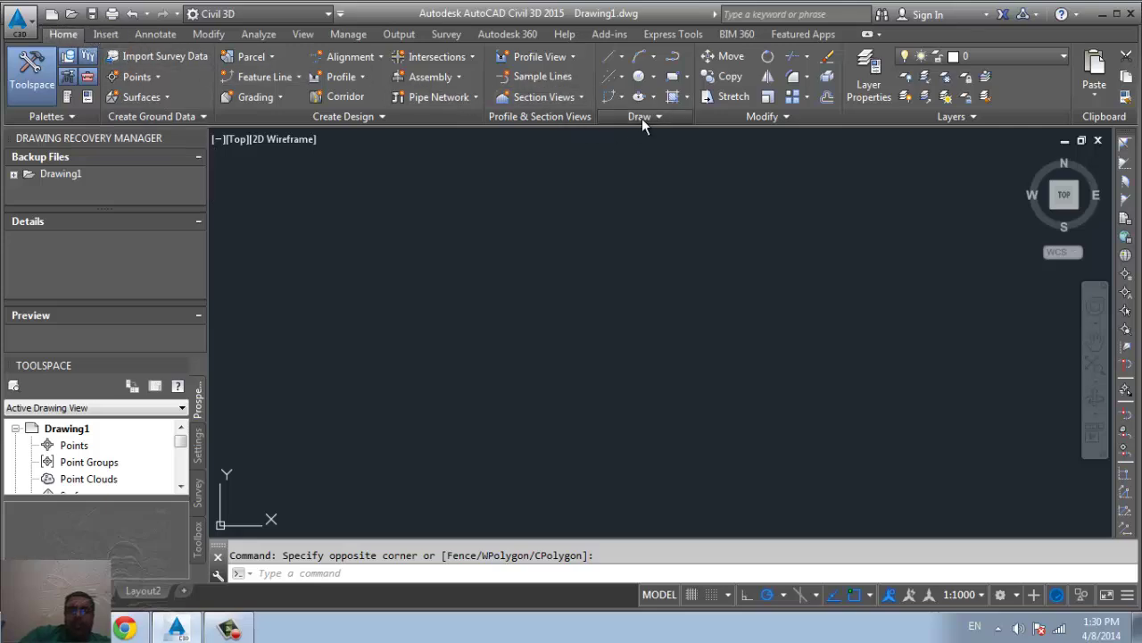
mouse_move(642, 118)
mouse_down()
mouse_move(827, 120)
mouse_move(659, 118)
mouse_up()
click(197, 139)
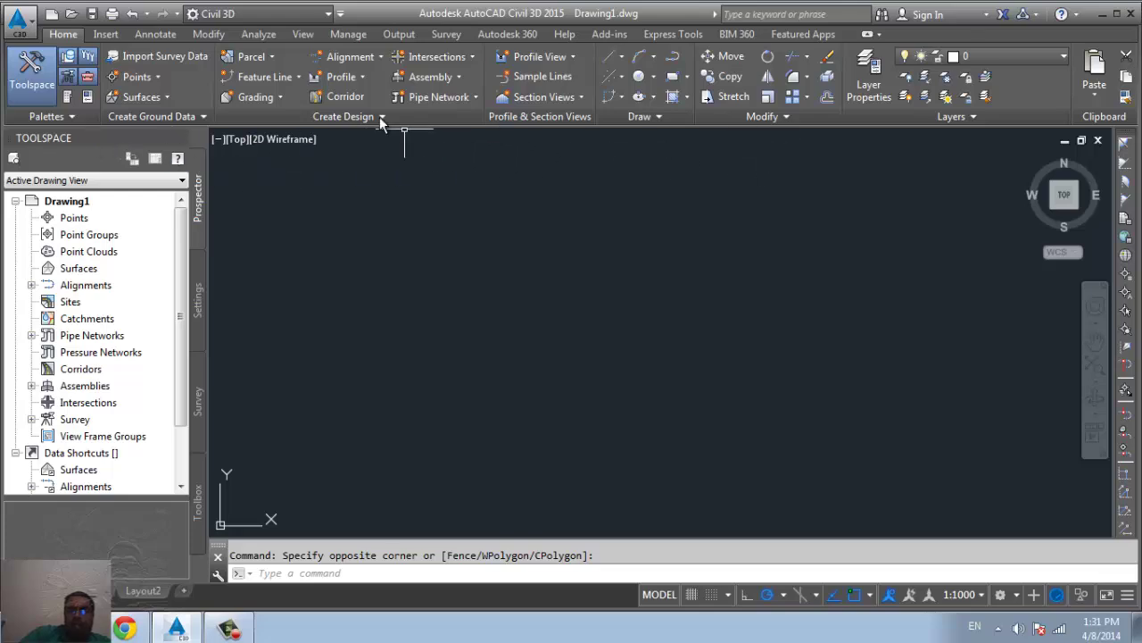
Step: Show File Tabs, open Intro-1 from Recent Documents in a new tab, then hide the tabs
click(303, 34)
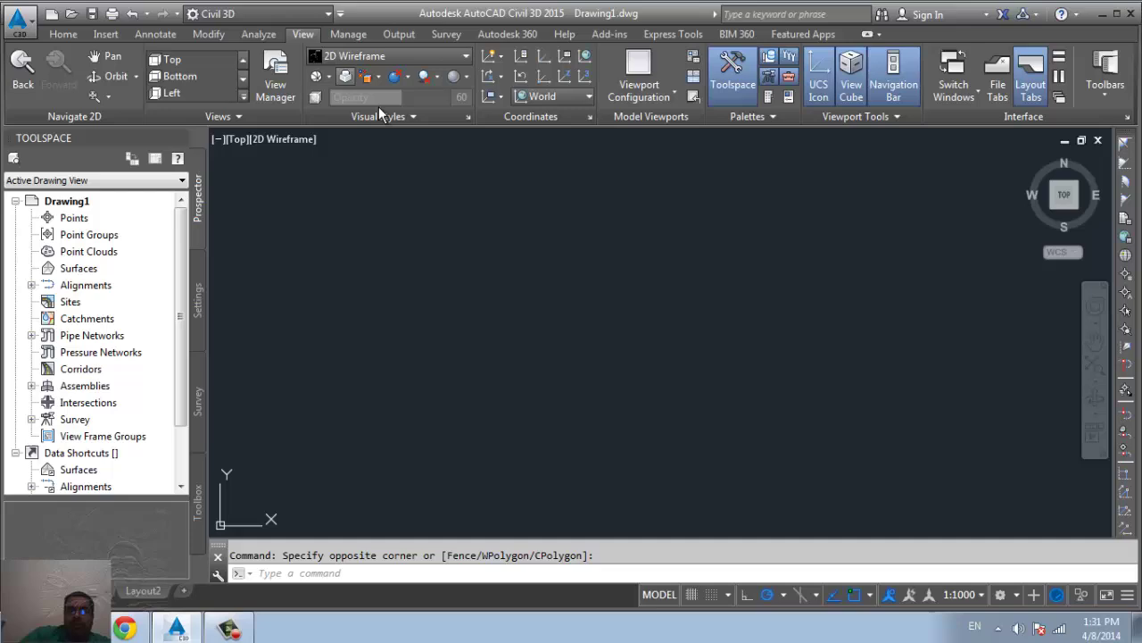
click(998, 89)
click(141, 140)
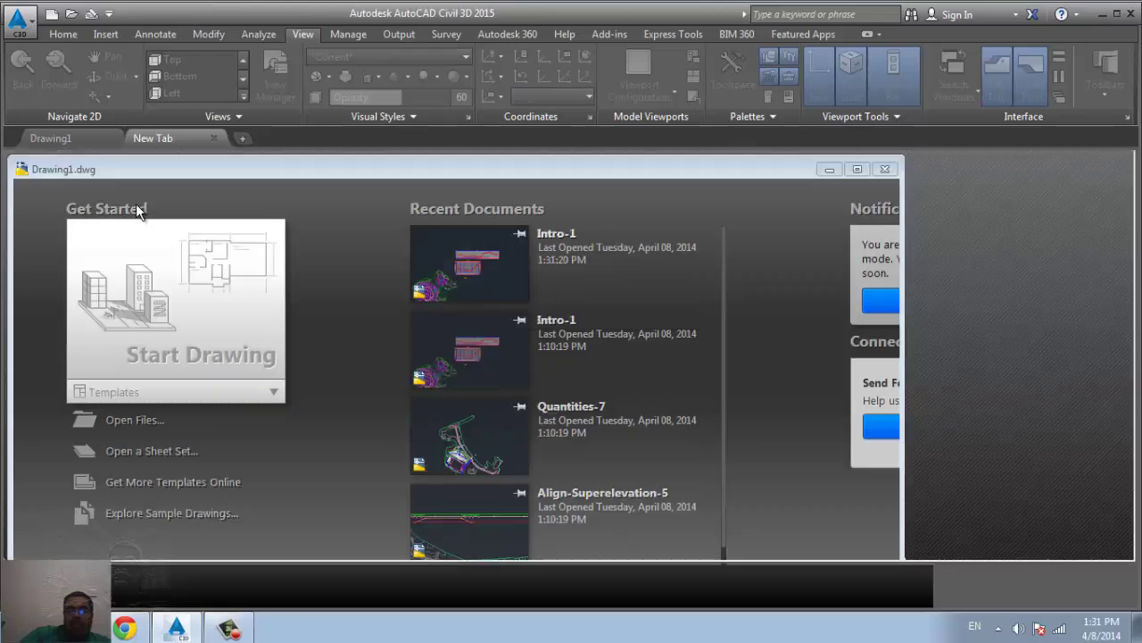
click(50, 139)
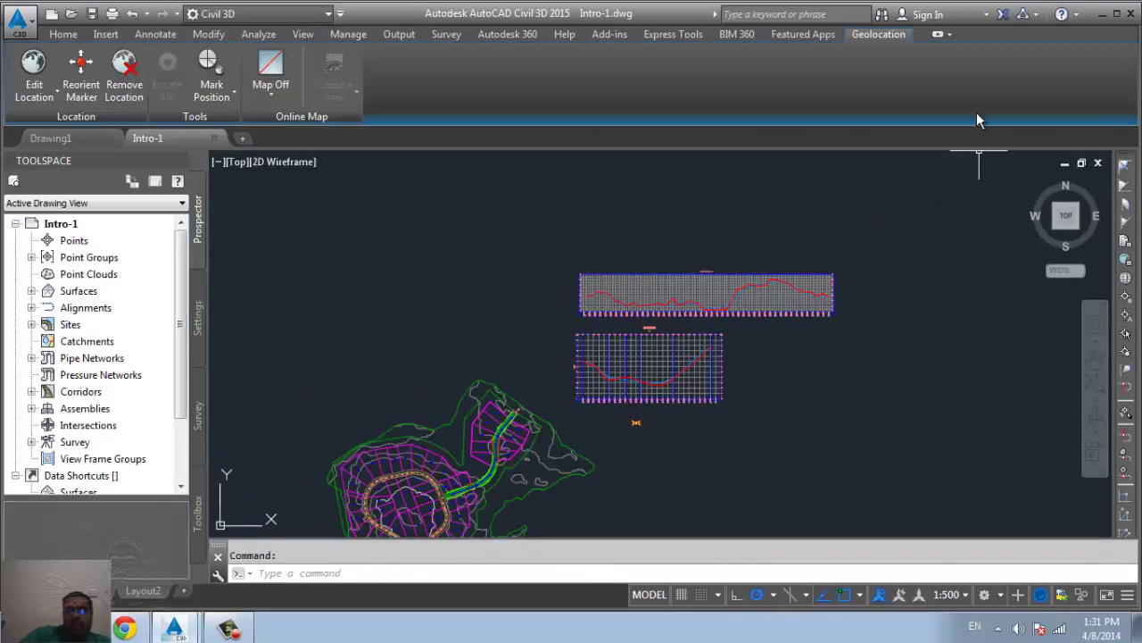
click(304, 33)
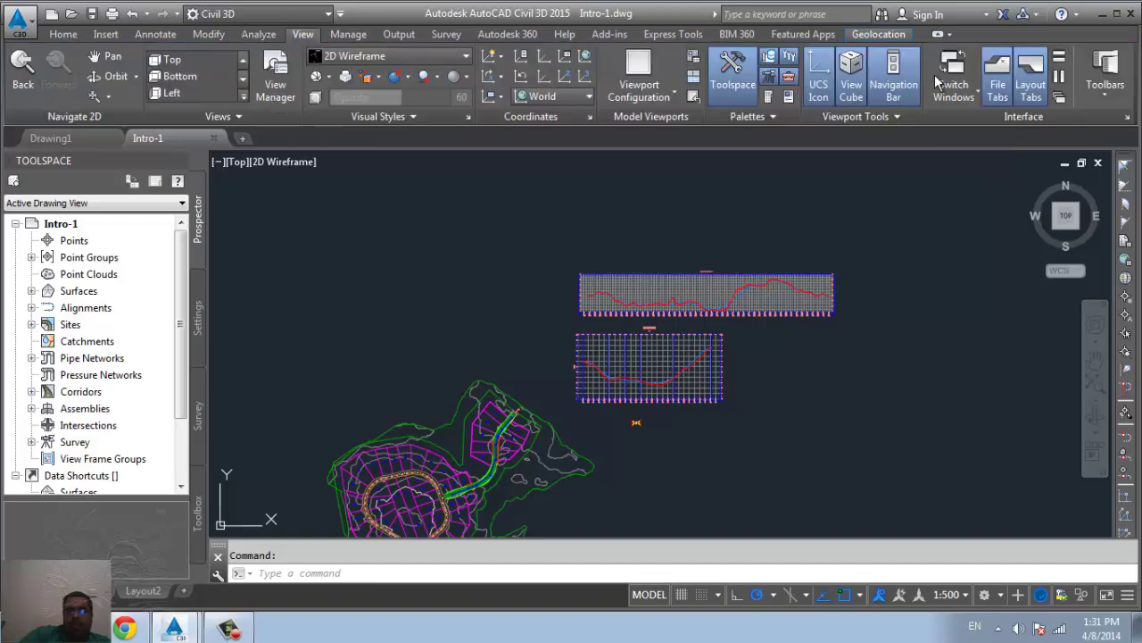
click(998, 79)
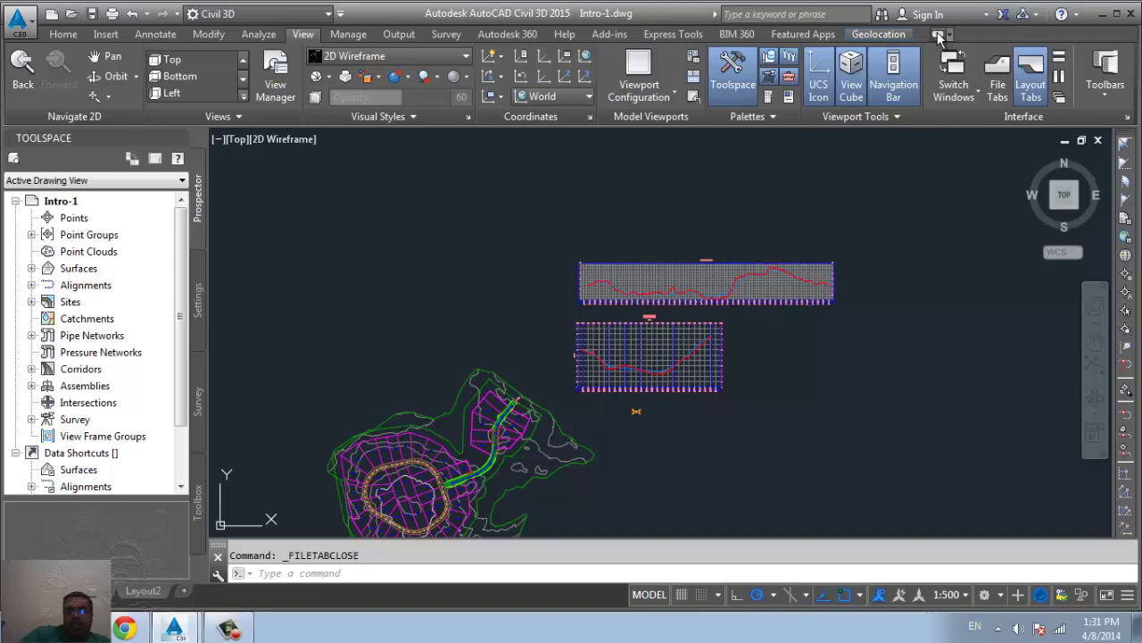
Step: Minimise the ribbon, cycle Toolspace through Toolbox, Survey, Settings and Prospector, and collapse Intro-1
click(937, 34)
mouse_move(29, 70)
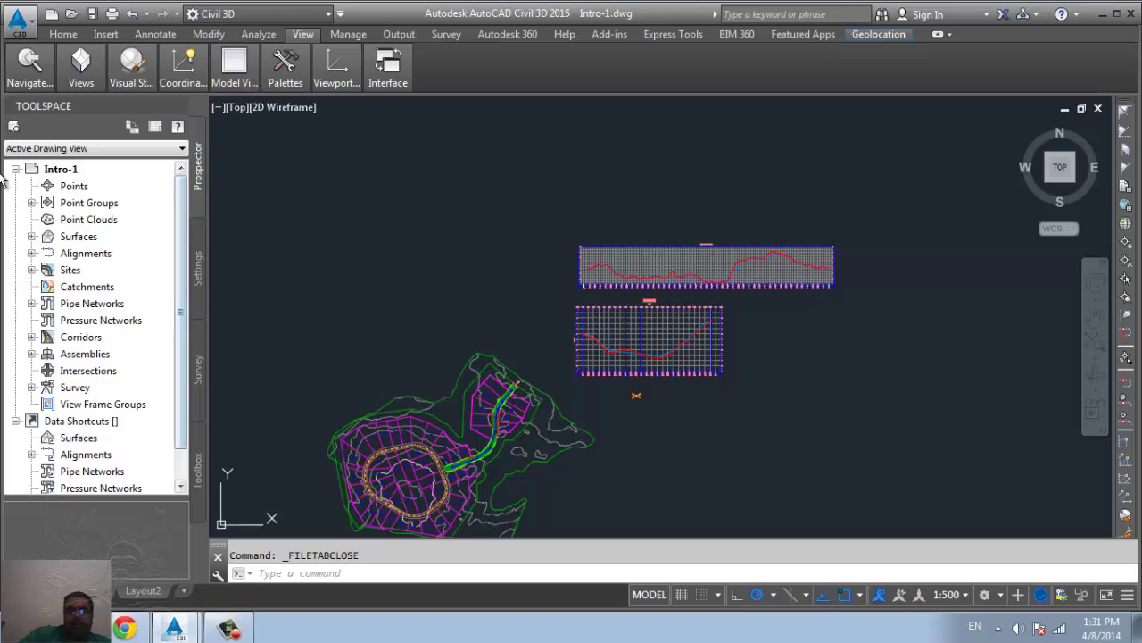
click(199, 457)
click(198, 384)
click(198, 266)
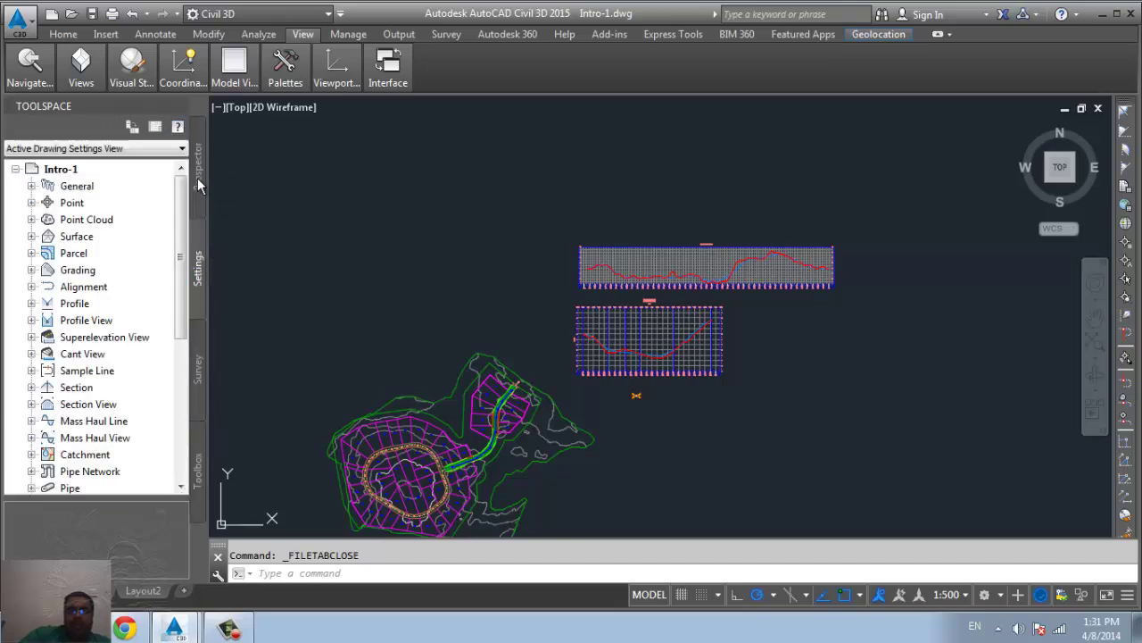
click(199, 179)
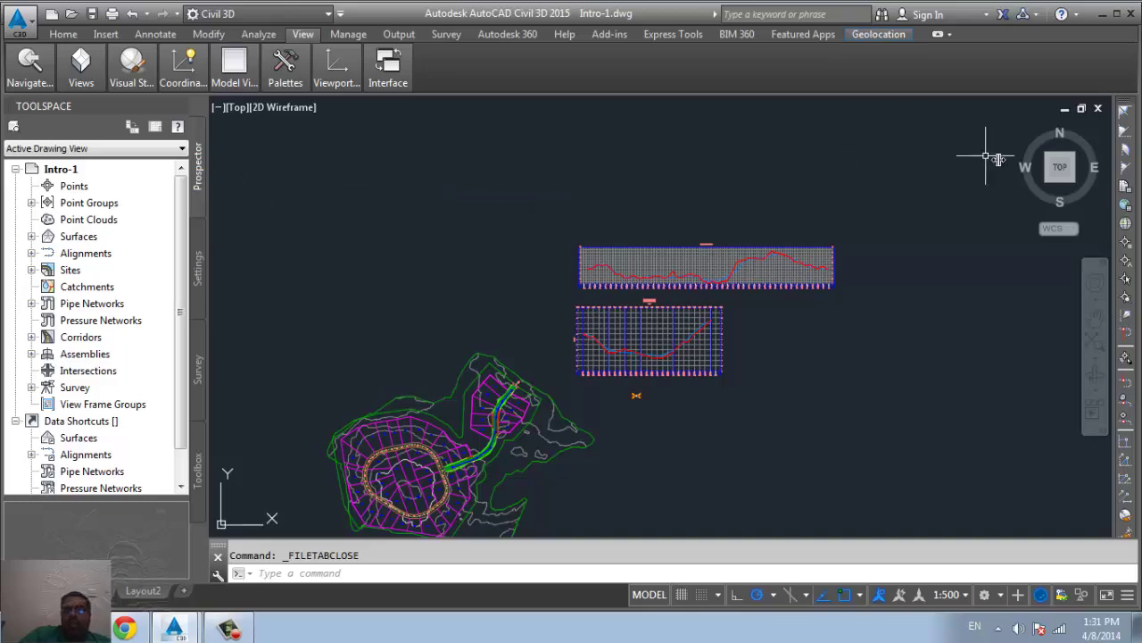
click(15, 170)
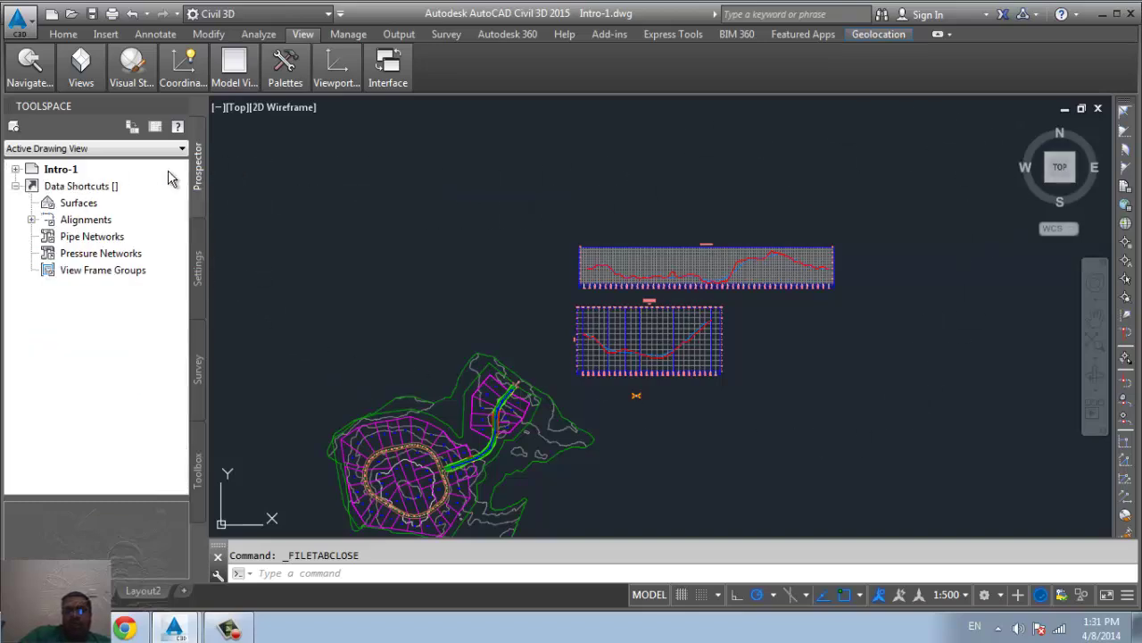
Step: Set the Data Shortcuts working folder to the civil3d folder
right_click(104, 190)
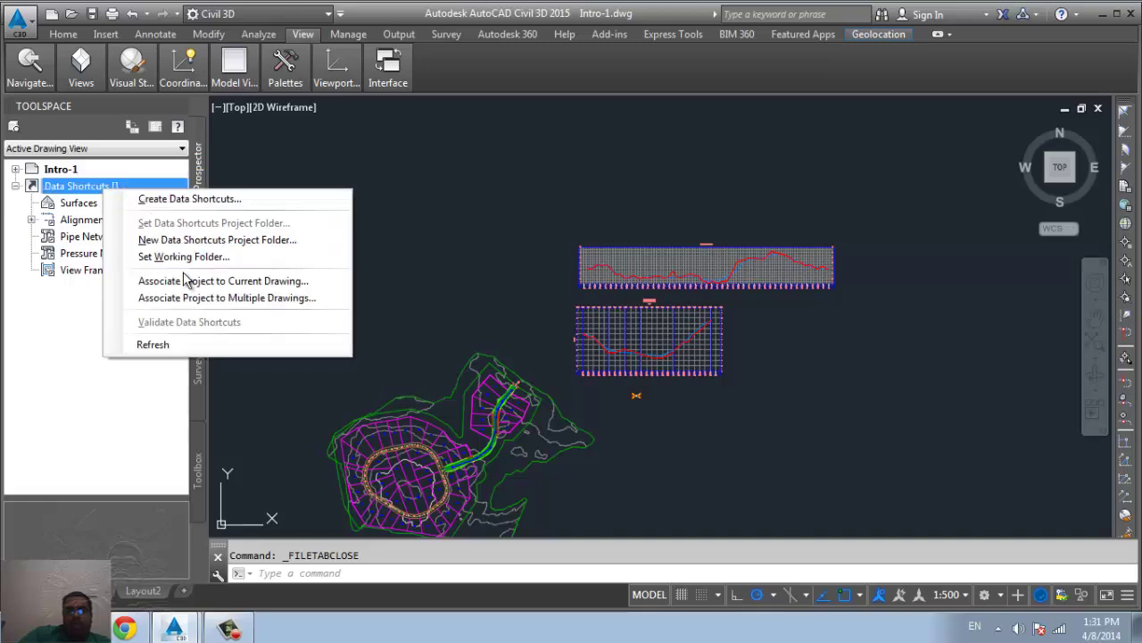
click(190, 265)
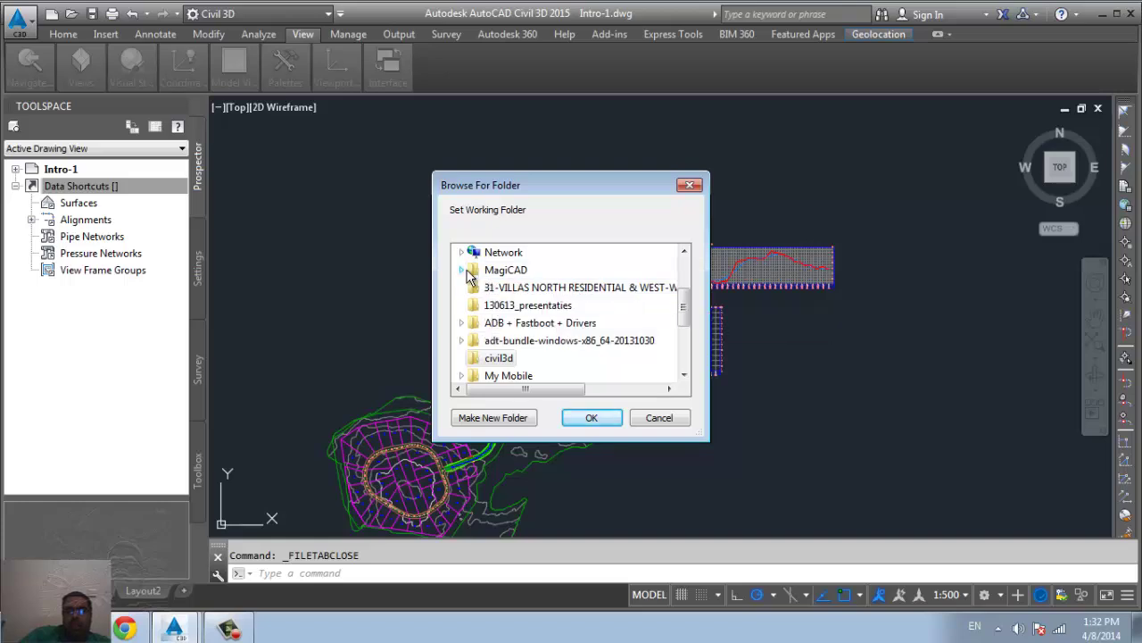
click(499, 358)
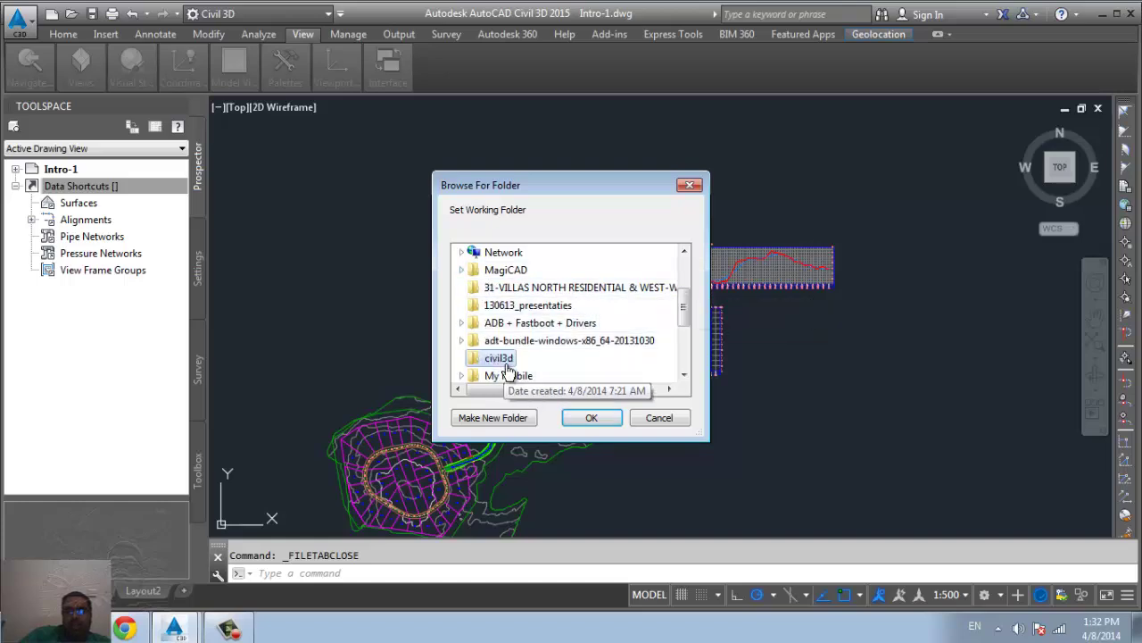
click(584, 421)
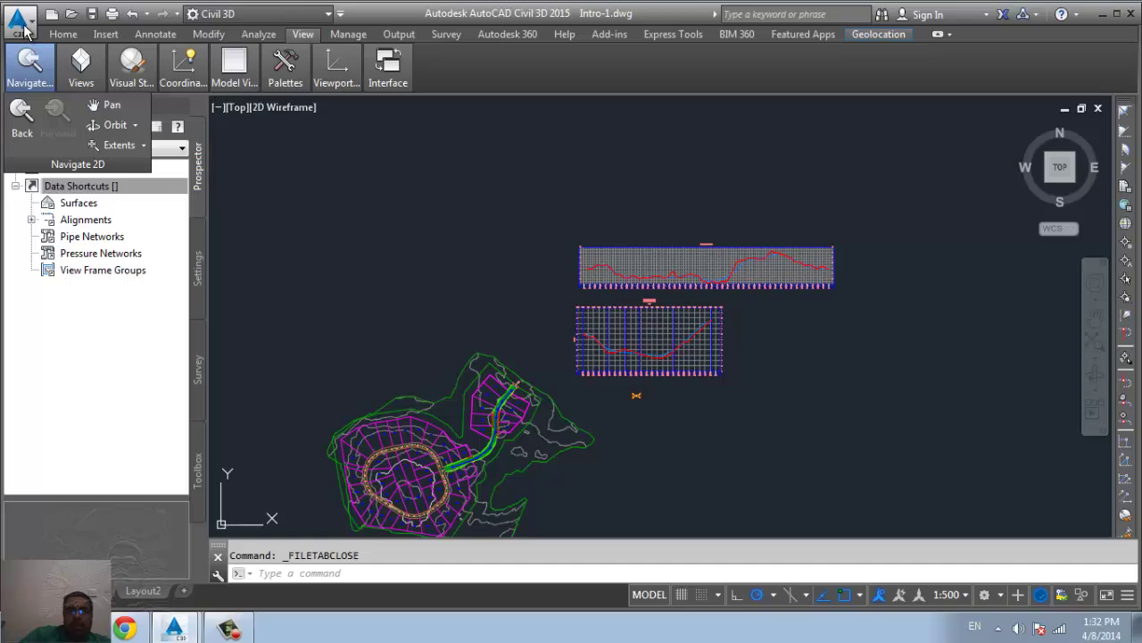
Step: Open the Options dialog from the application menu, landing on the Files search paths
click(22, 22)
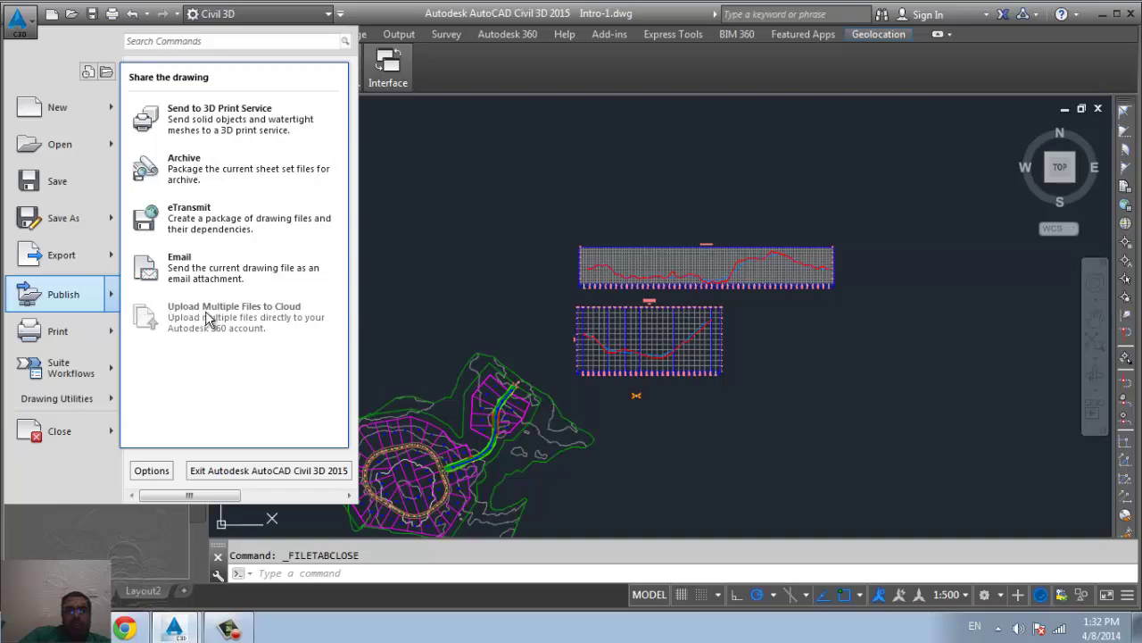
click(153, 472)
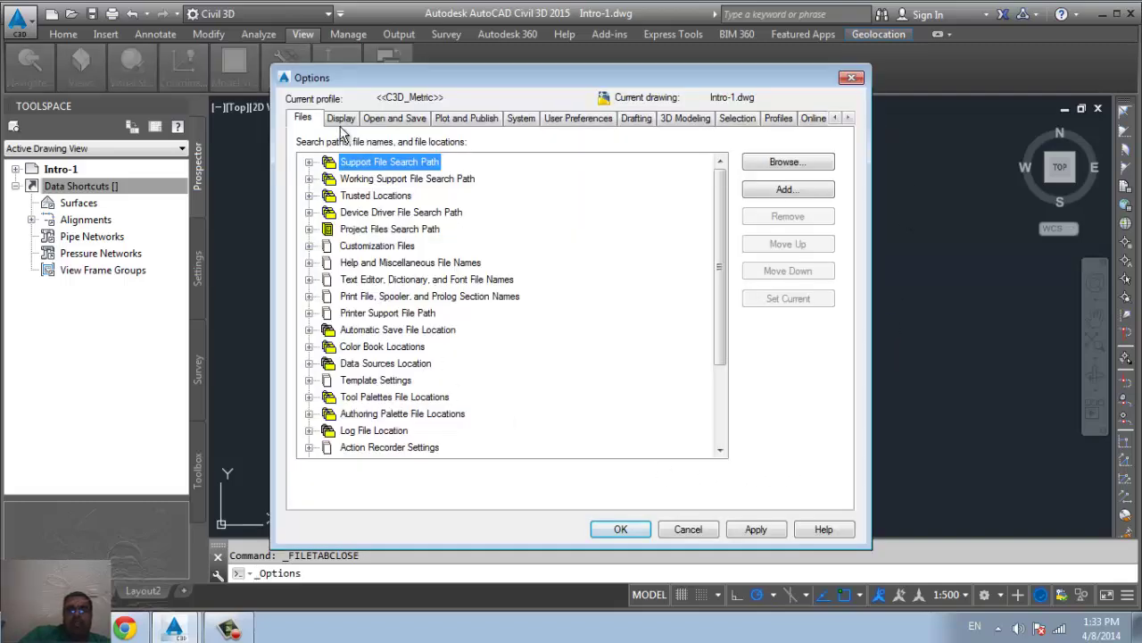
Step: Browse the Options pages from Display through Profiles, Online and AEC Editor
click(348, 123)
click(382, 123)
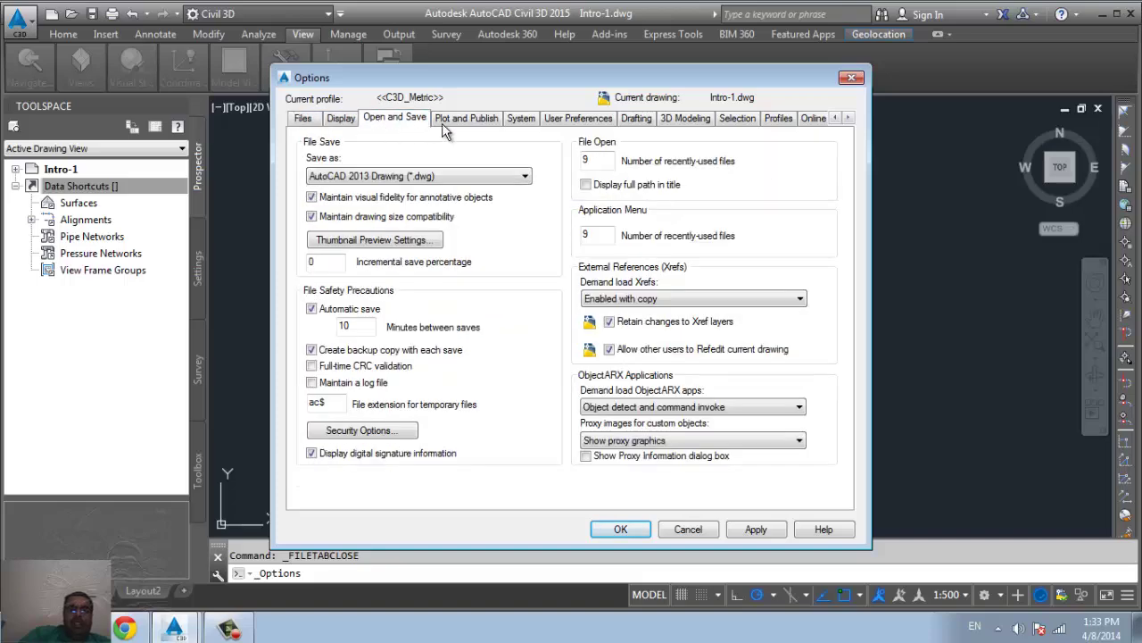
click(451, 125)
click(528, 123)
click(576, 123)
click(675, 123)
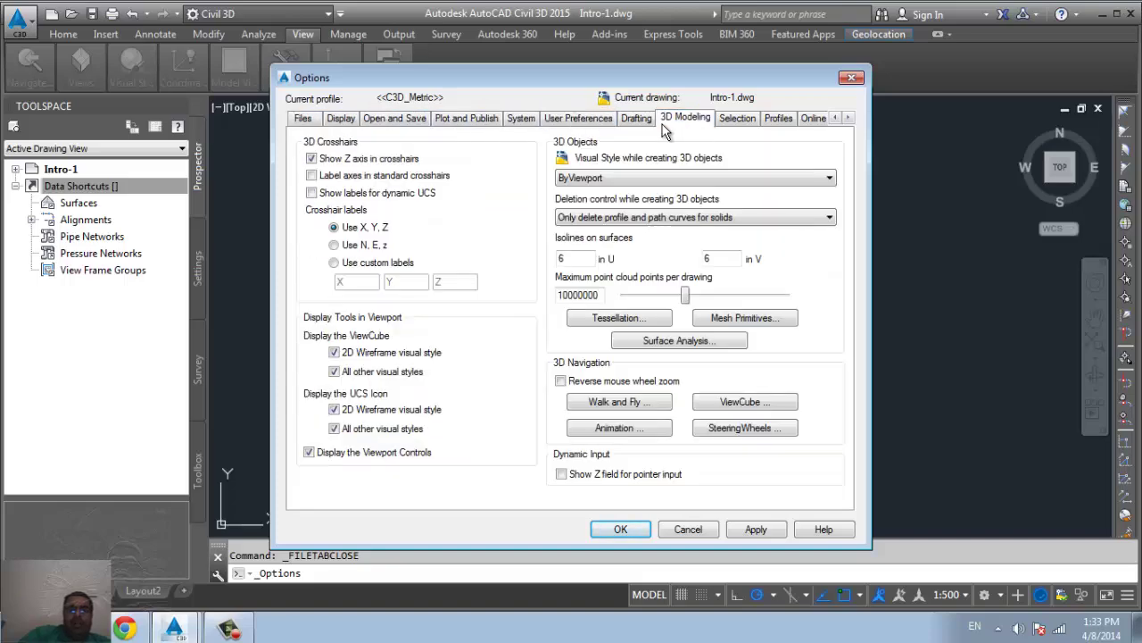
click(650, 123)
click(773, 125)
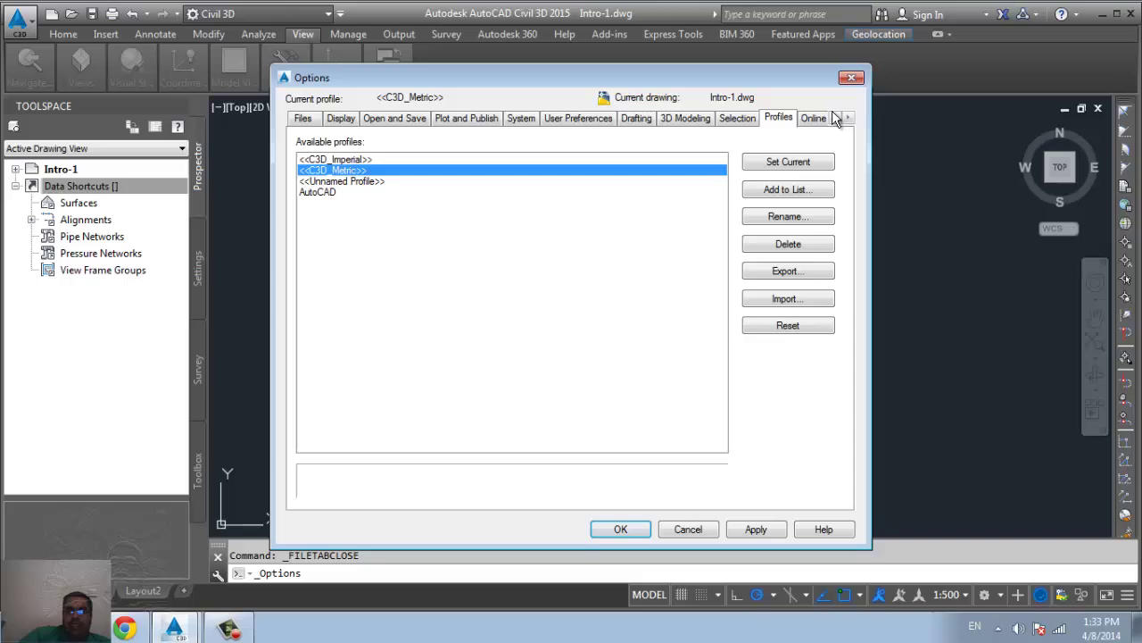
click(807, 125)
click(847, 117)
click(802, 123)
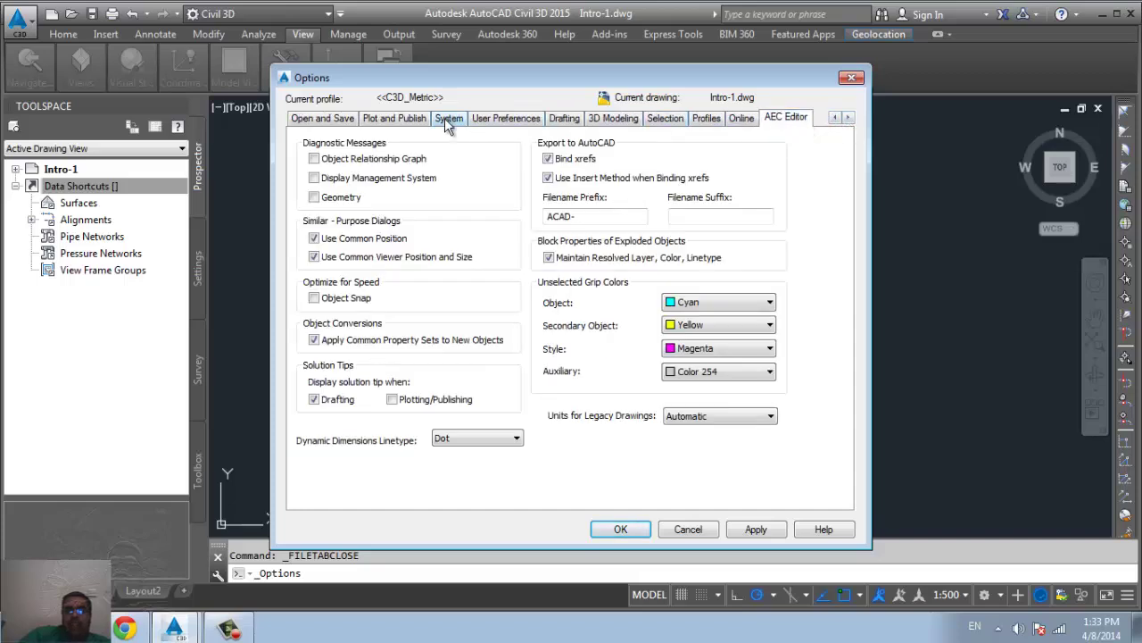
click(321, 123)
click(831, 125)
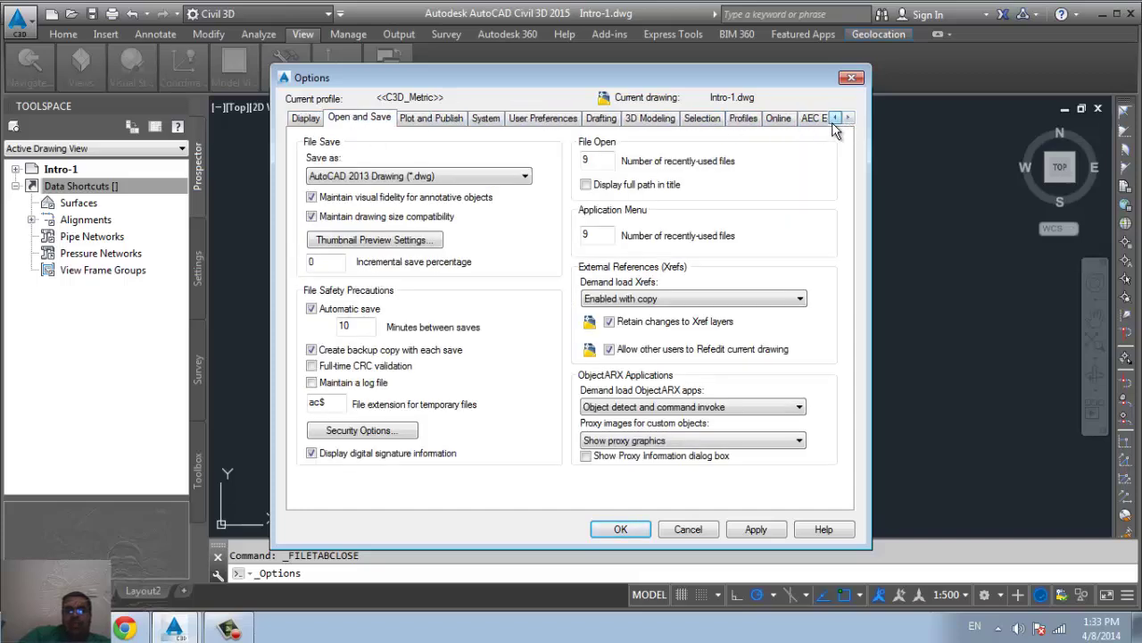
click(831, 125)
Step: Review every Options page again from Files to AEC Editor, then close the dialog unchanged
click(302, 118)
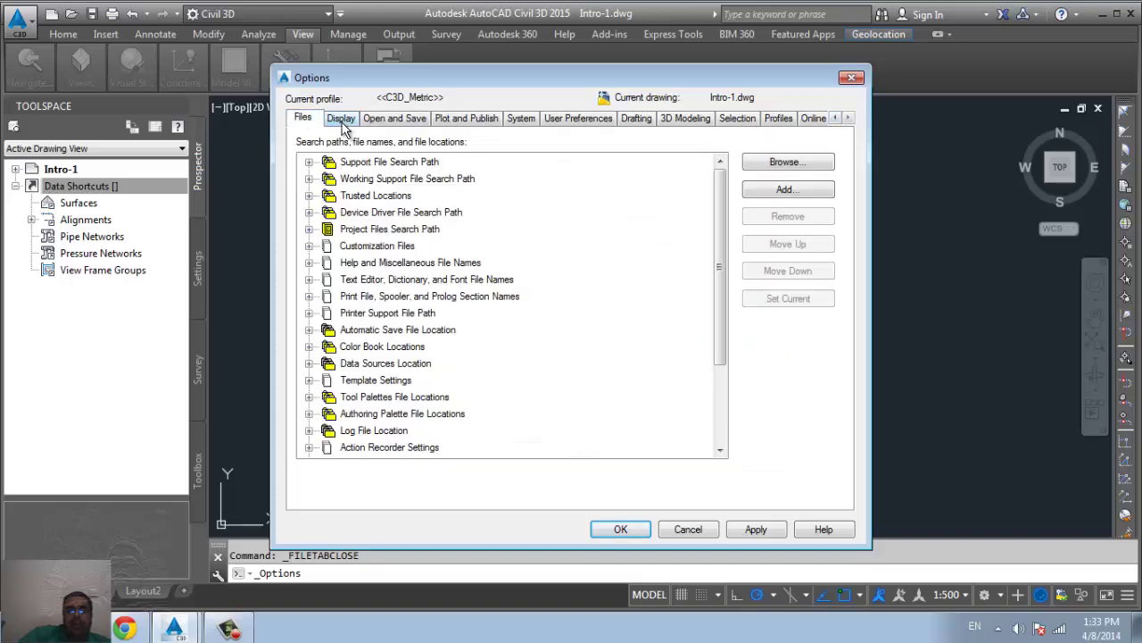
click(340, 120)
click(373, 121)
click(453, 122)
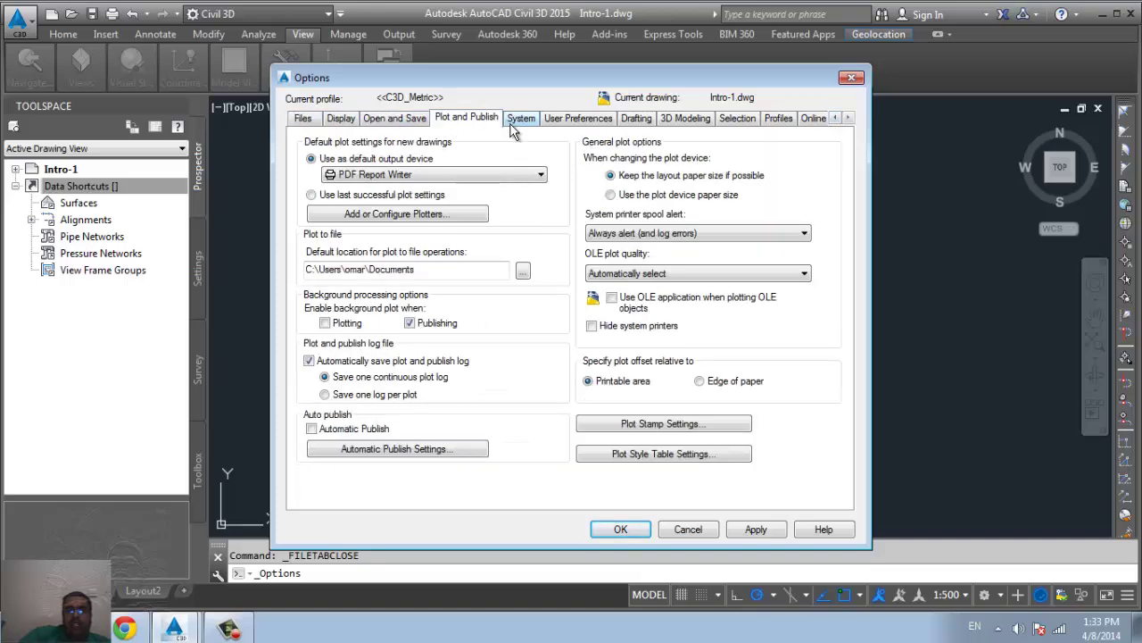
click(514, 125)
click(559, 120)
click(646, 124)
click(676, 124)
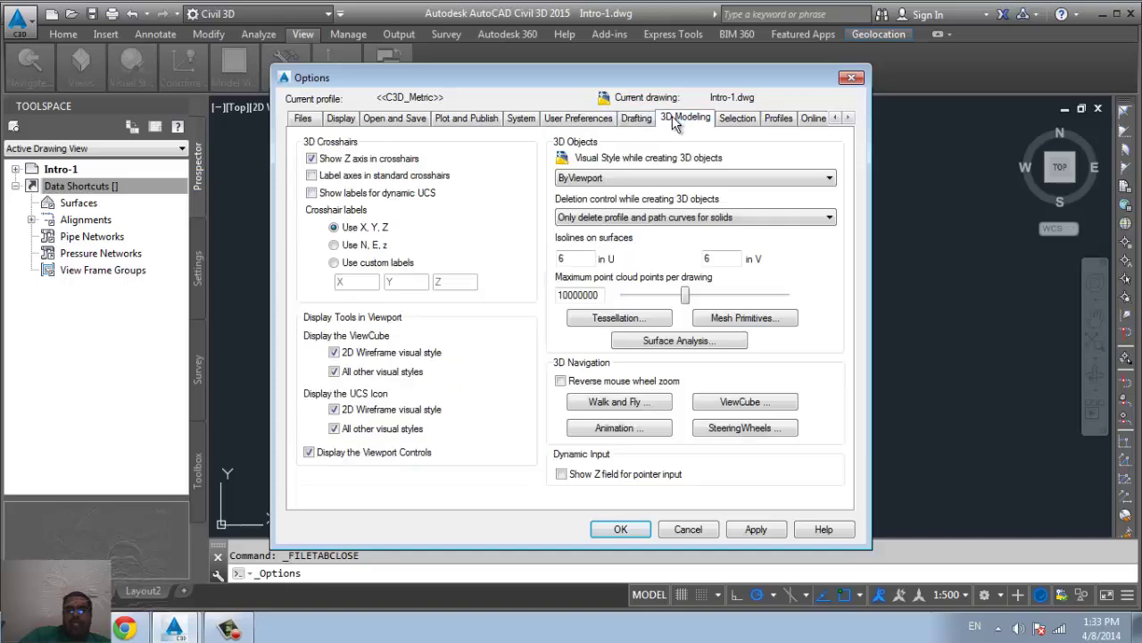
click(741, 126)
click(783, 123)
click(813, 123)
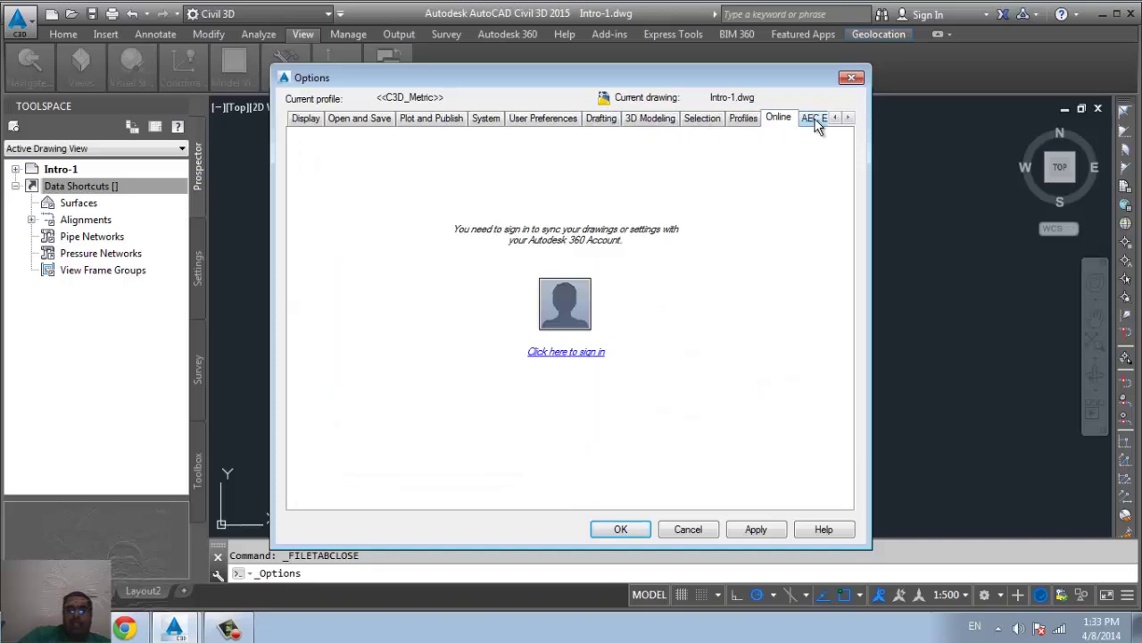
click(820, 122)
click(852, 81)
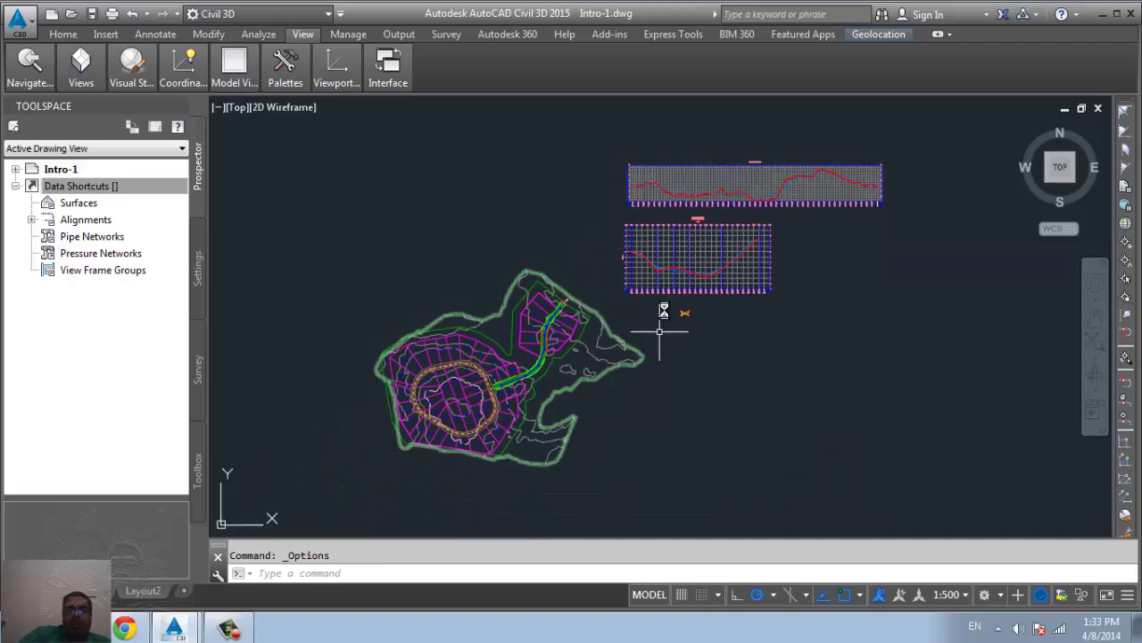
Step: Zoom over the profile views and click left of the lower profile view to begin a selection window
scroll(675, 276, up, 7)
scroll(523, 388, up, 2)
scroll(429, 415, down, 2)
scroll(430, 415, down, 6)
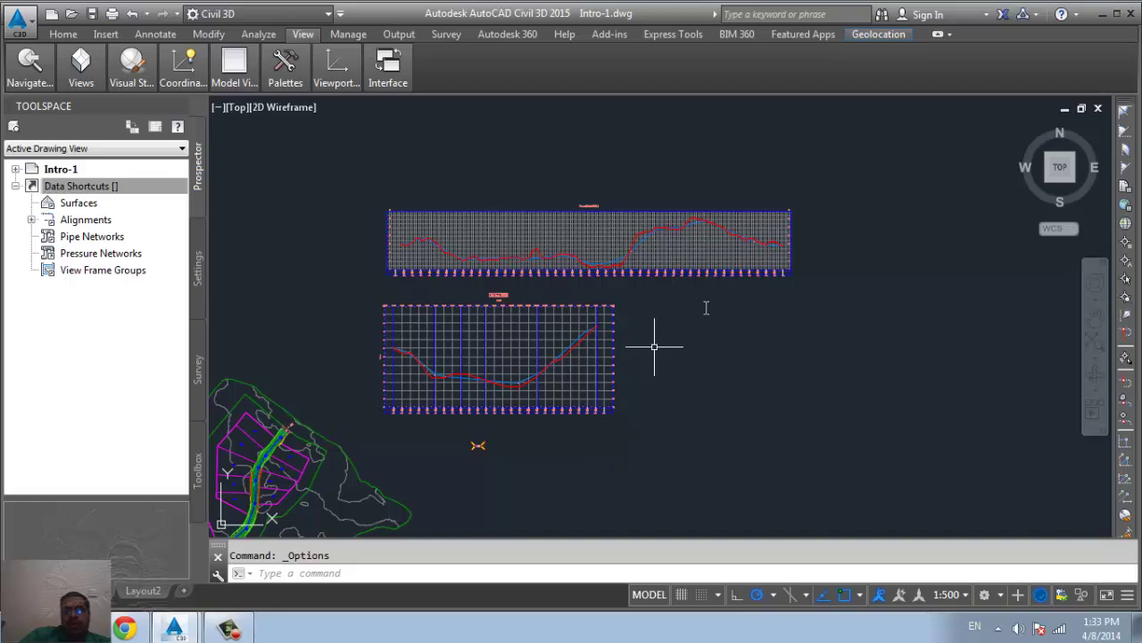
click(357, 281)
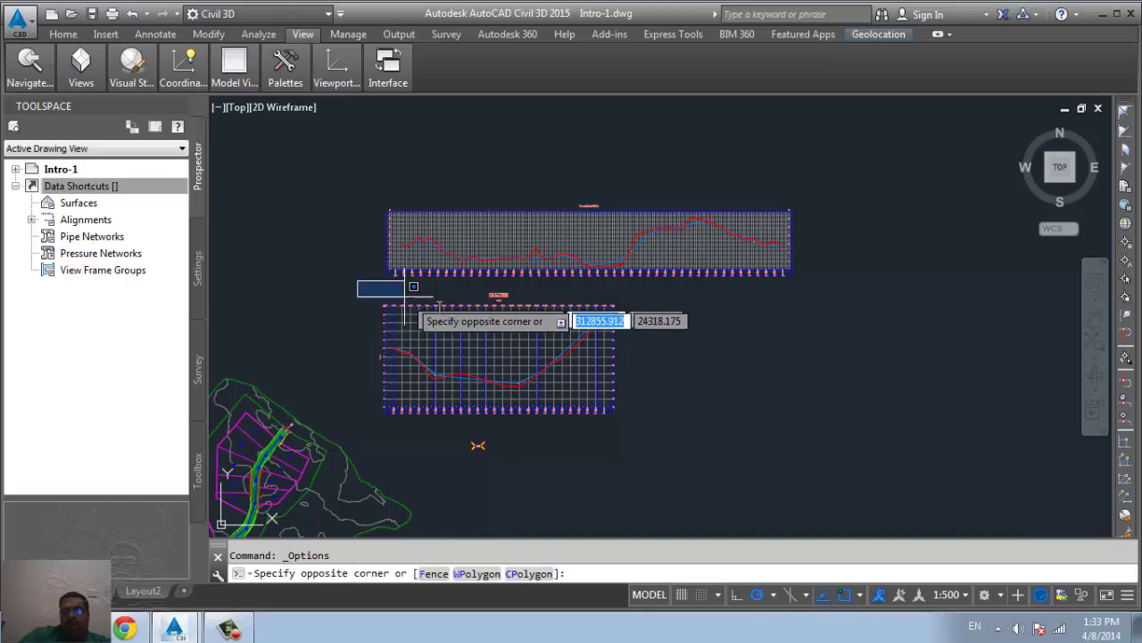